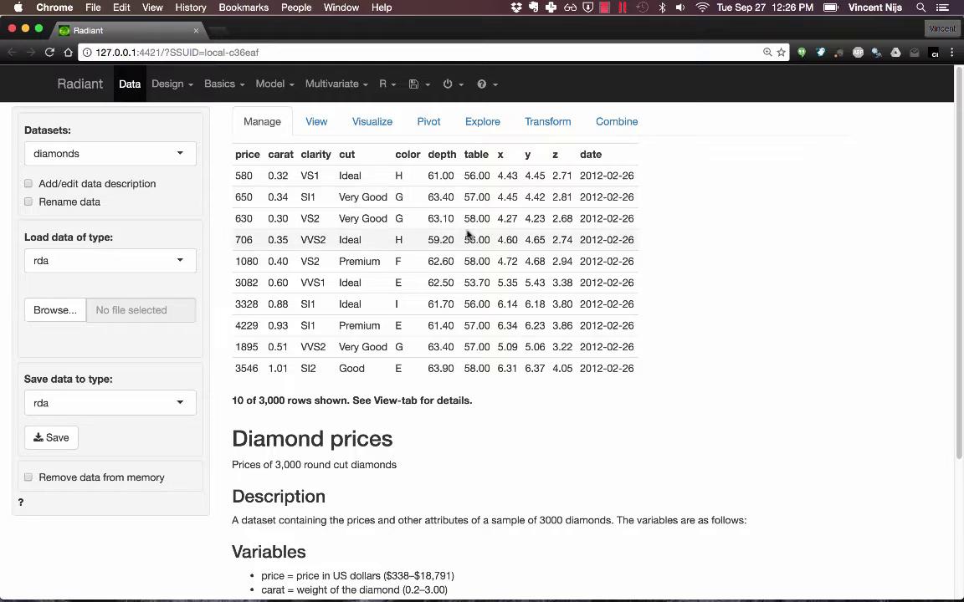
Solve the Sign contract tree as dtree and send its summary and plot code to the report
left_click(452, 85)
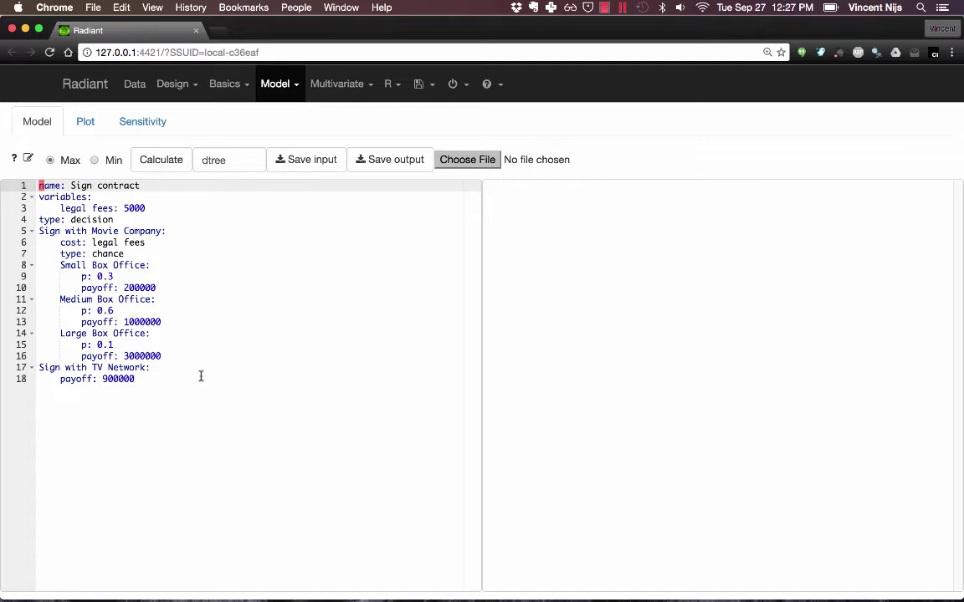
left_click(163, 161)
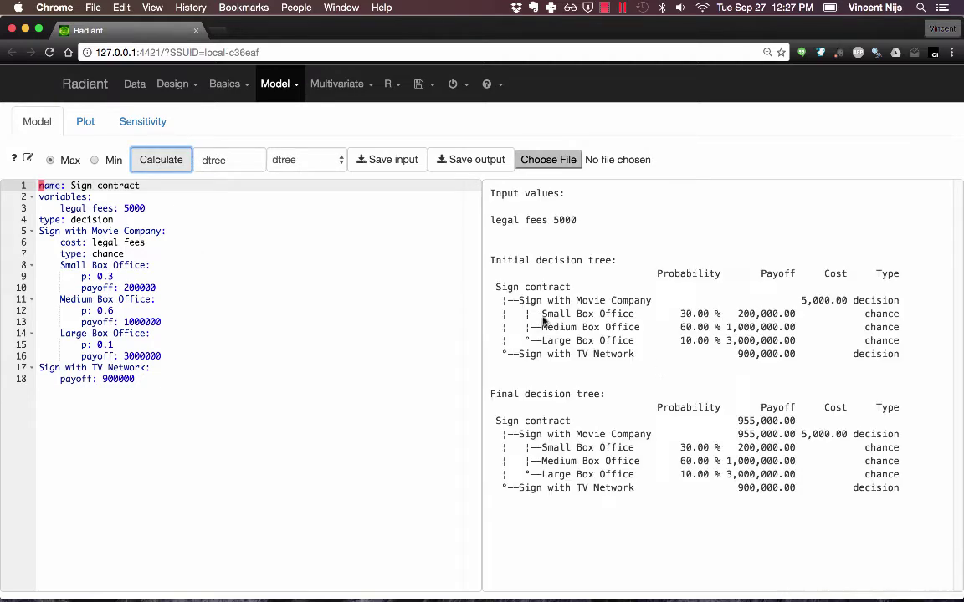
left_click(28, 160)
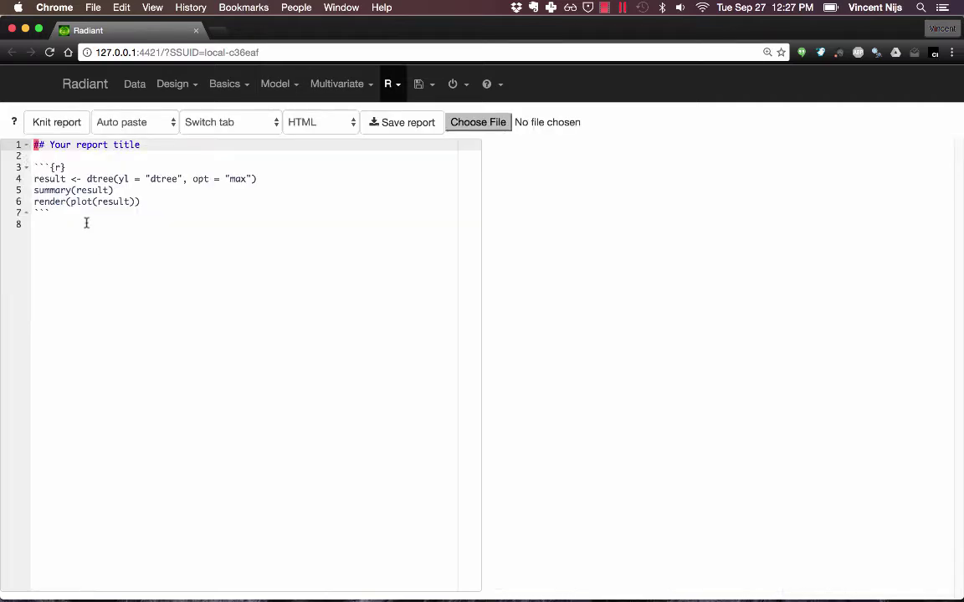
Knit the report and review the dtree inputs, initial and final trees (955,000 payoff), and plot
left_click(56, 123)
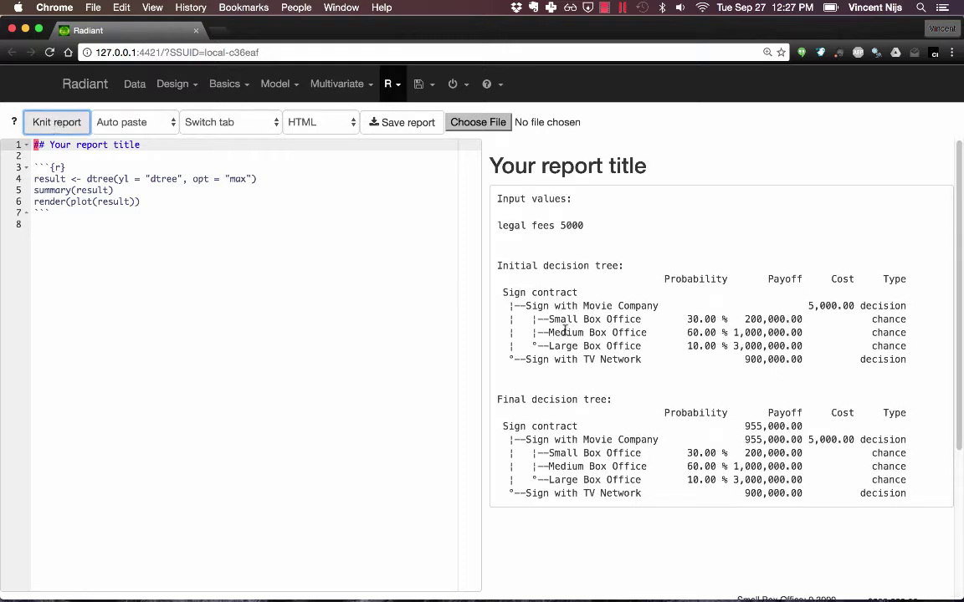
scroll(564, 335, "down", 3)
scroll(565, 334, "down", 1)
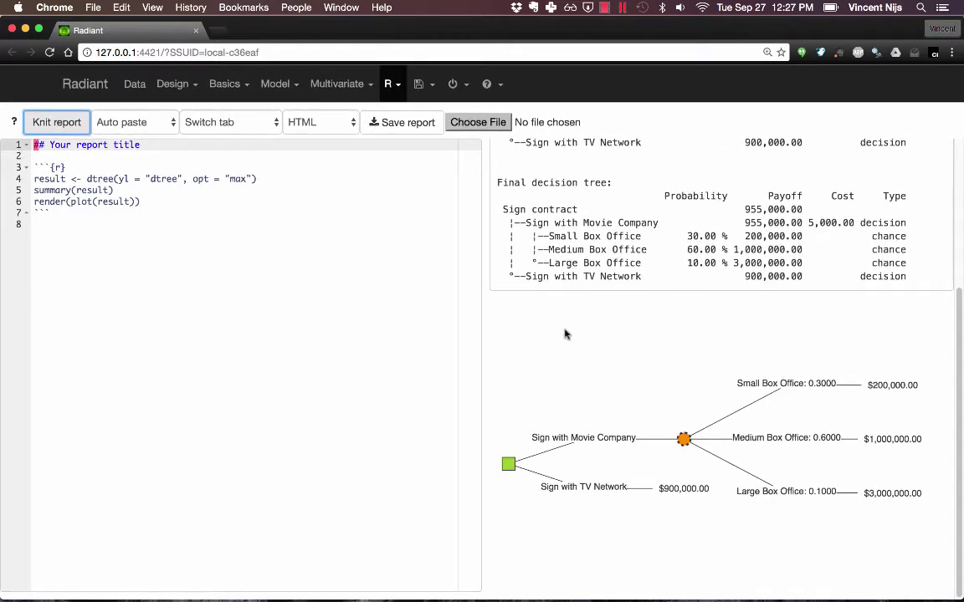
scroll(566, 333, "up", 5)
scroll(674, 419, "down", 4)
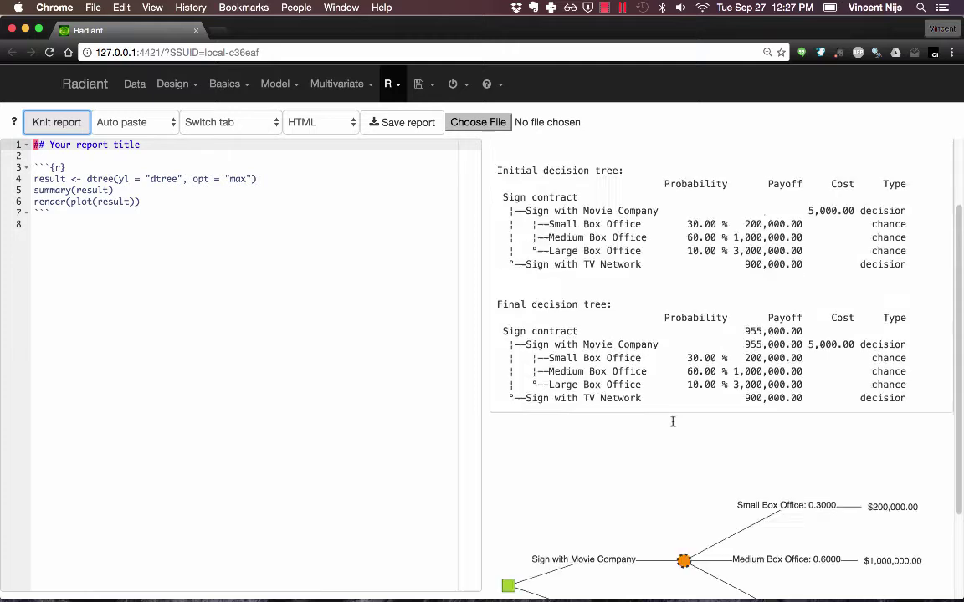
scroll(674, 423, "up", 4)
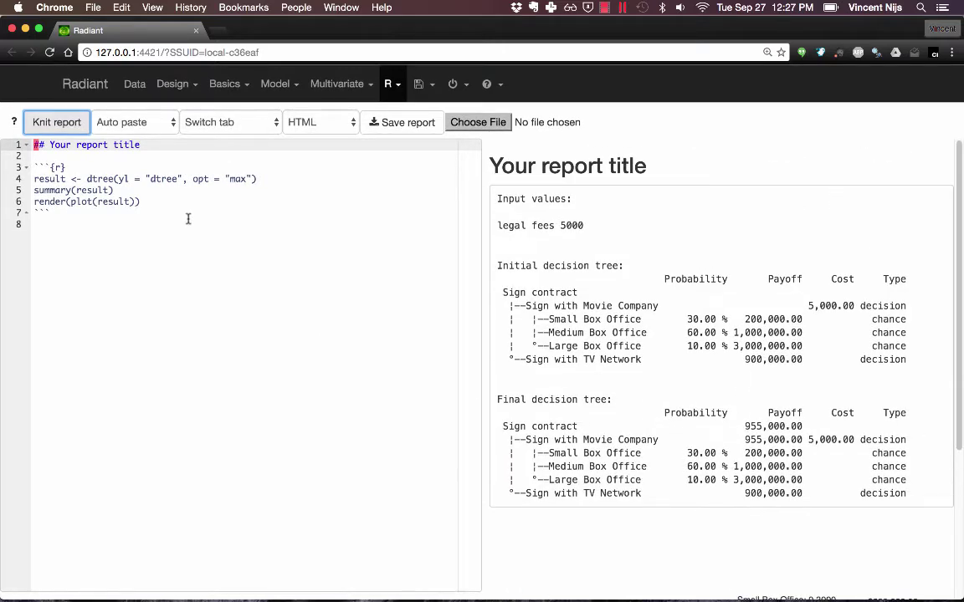
left_click(276, 83)
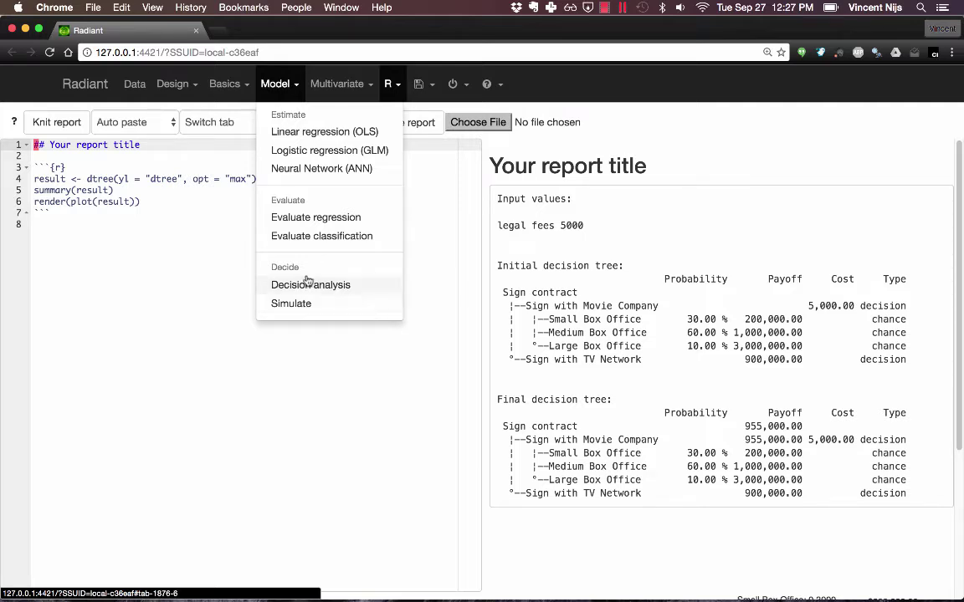
Delete the Sign with TV Network branch from the tree definition
left_click(280, 284)
left_click(215, 313)
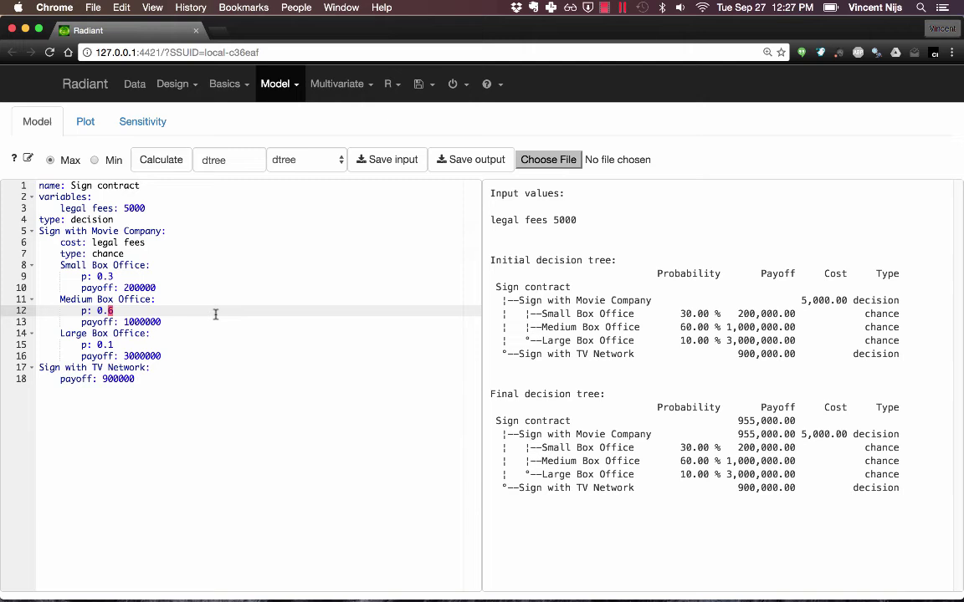
key("Down")
key("Down")
key("Down")
key("Down")
key("Down")
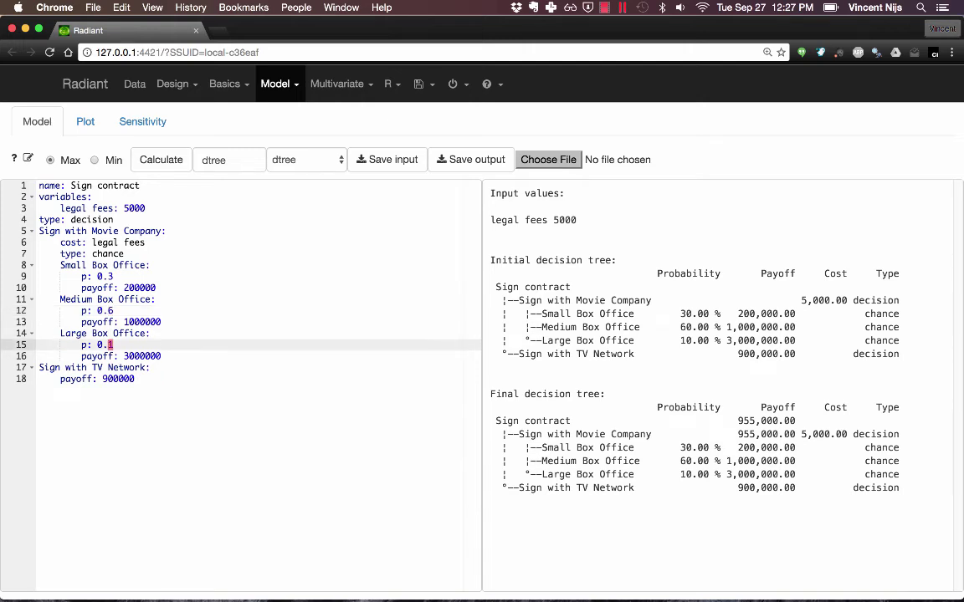
key("Home")
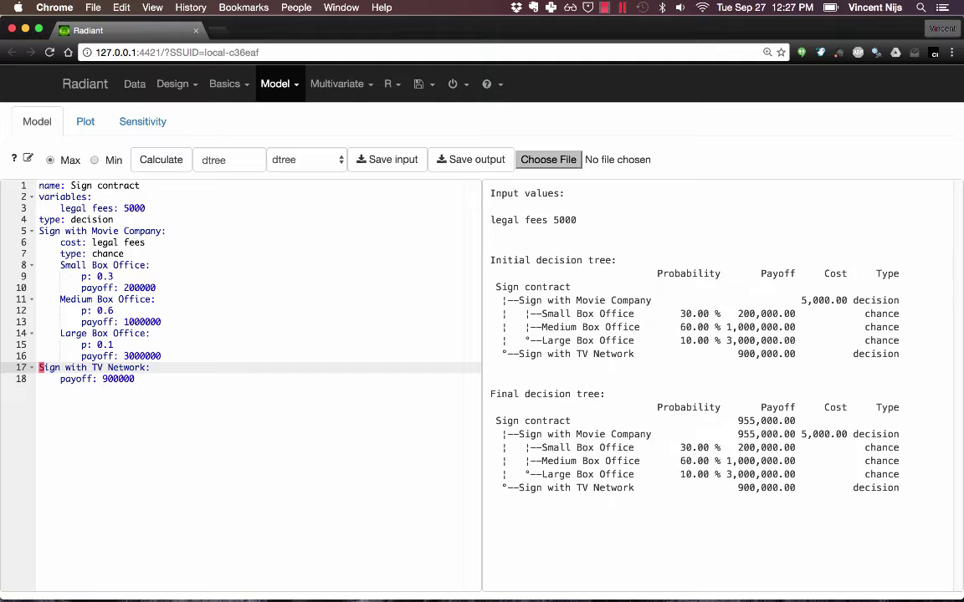
key("super+d")
key("super+d")
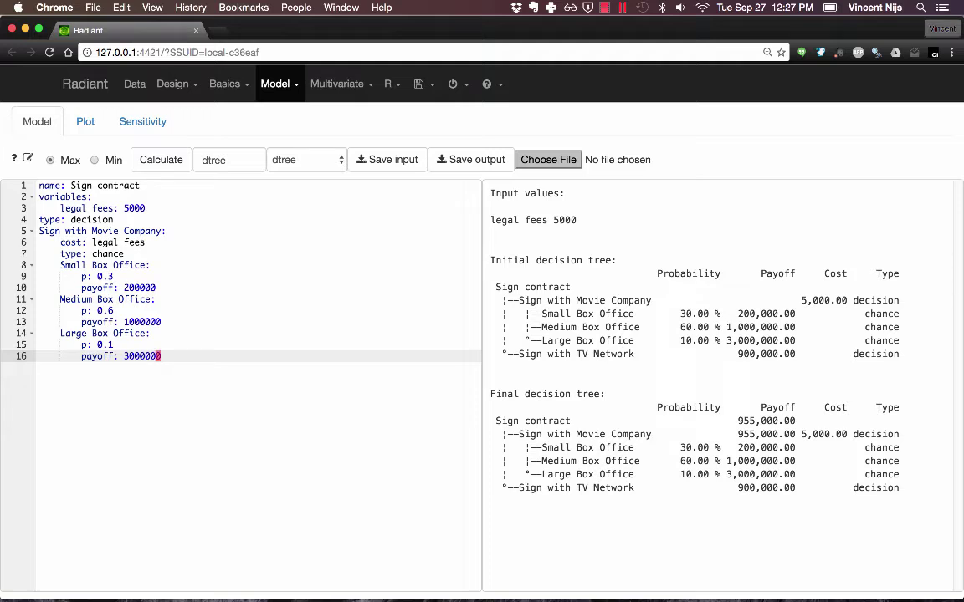
Change the legal fees value to 200
left_click(126, 208)
left_click(128, 208)
key("shift+Left")
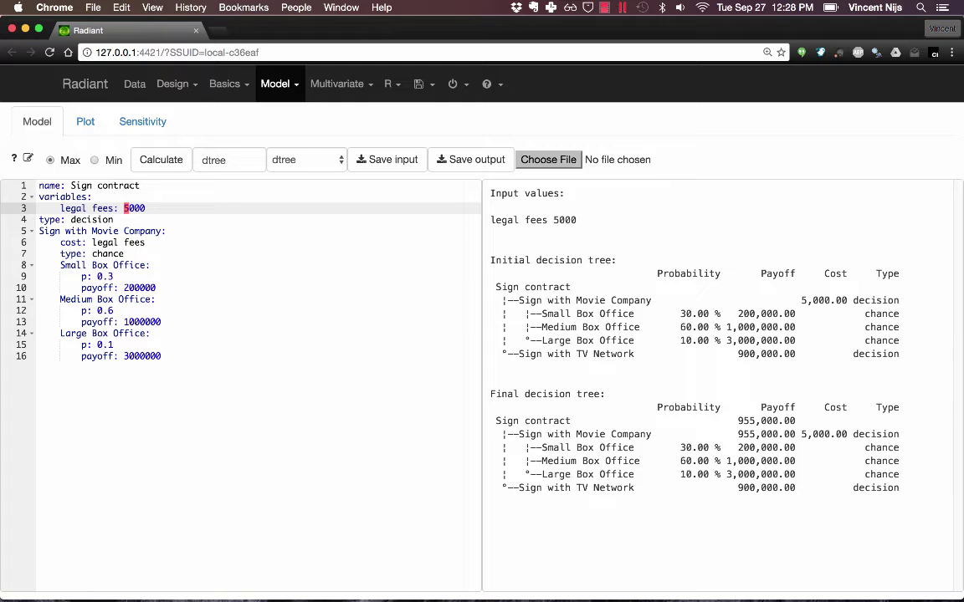
type("200")
key("Delete")
Rename the tree to my-dtree and solve it for a 959,800 payoff
double_click(207, 160)
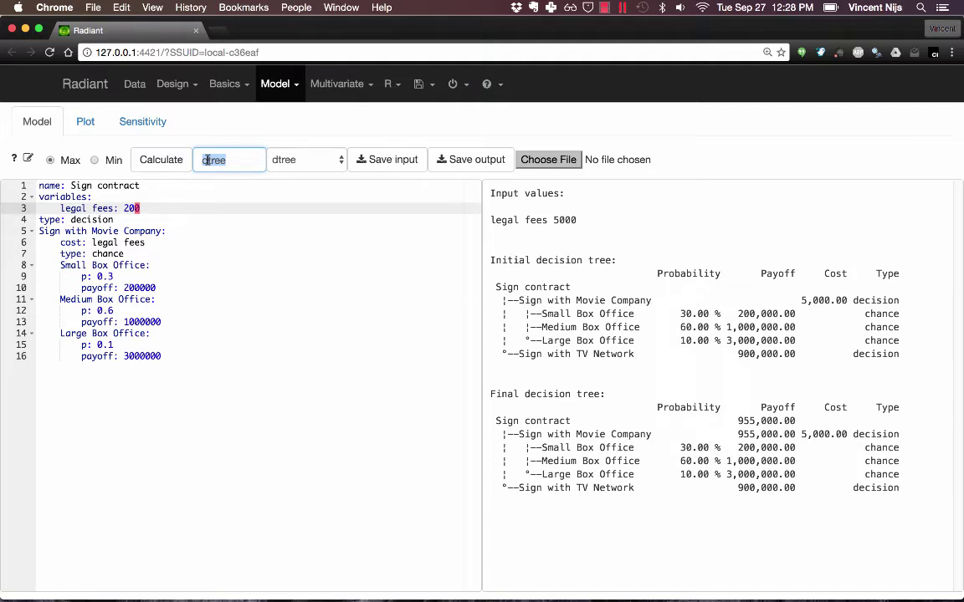
type("my-dtree")
left_click(164, 161)
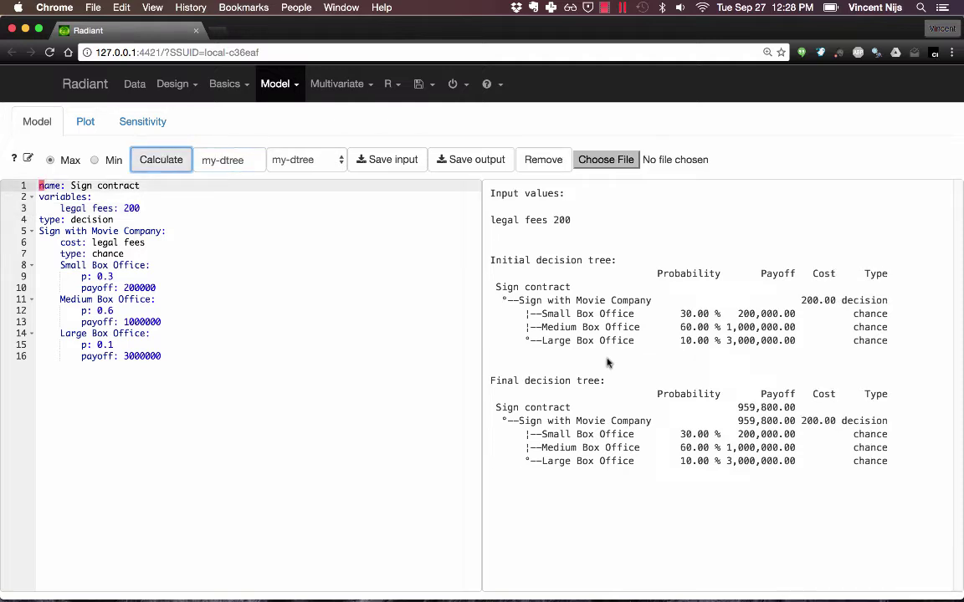
Add the my-dtree code chunk to the report and check the tree names in both chunks
left_click(27, 161)
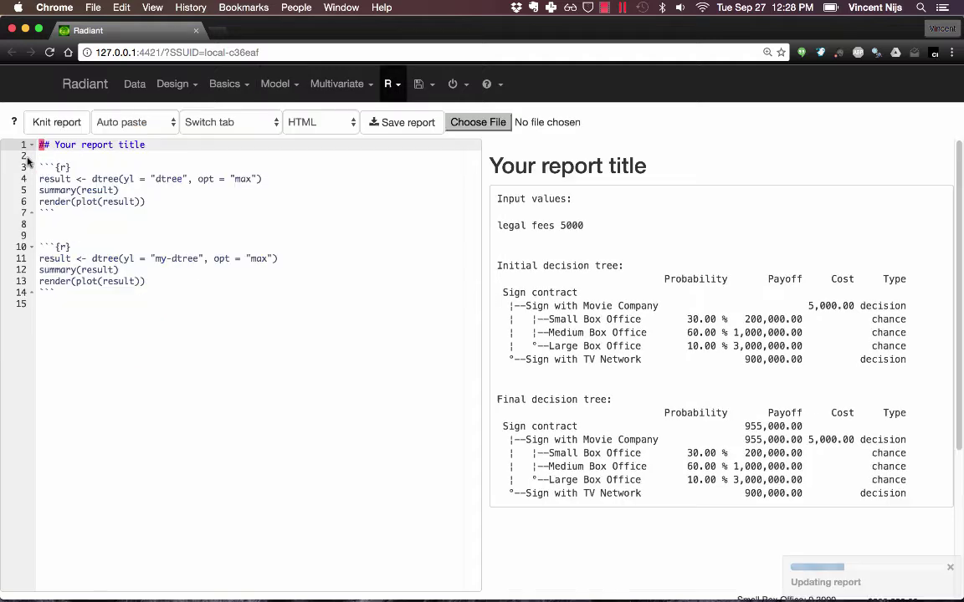
left_click(138, 304)
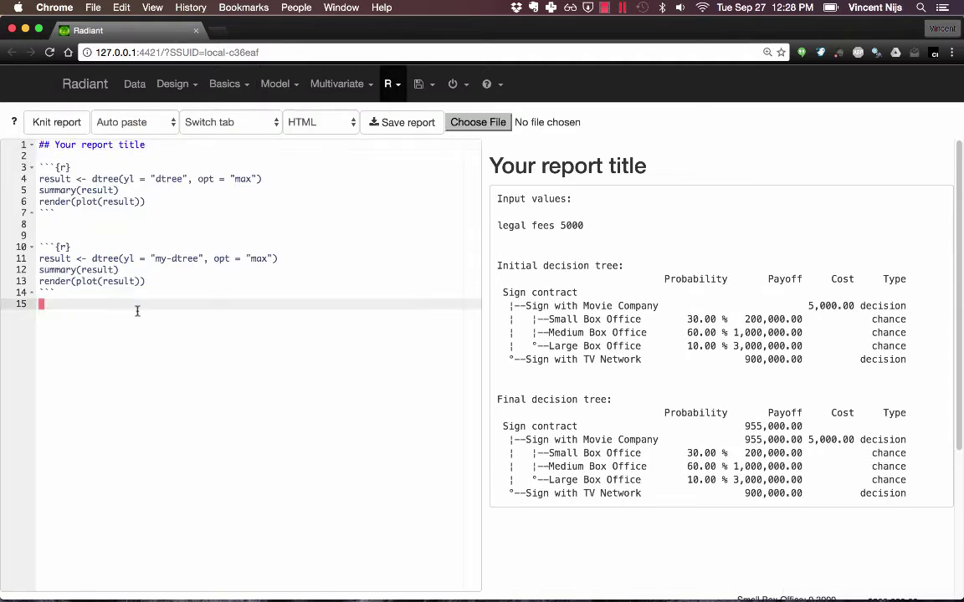
double_click(168, 179)
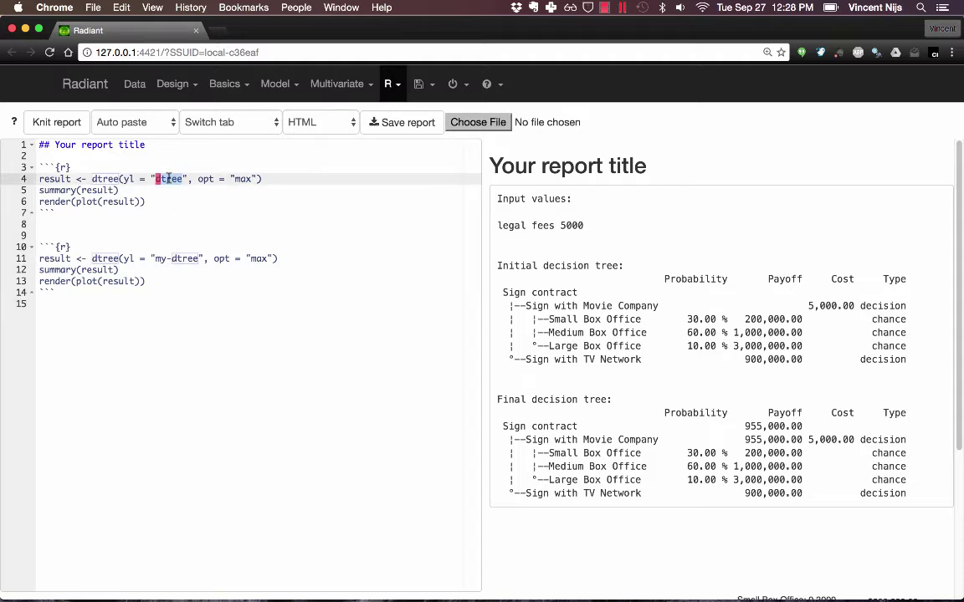
double_click(184, 259)
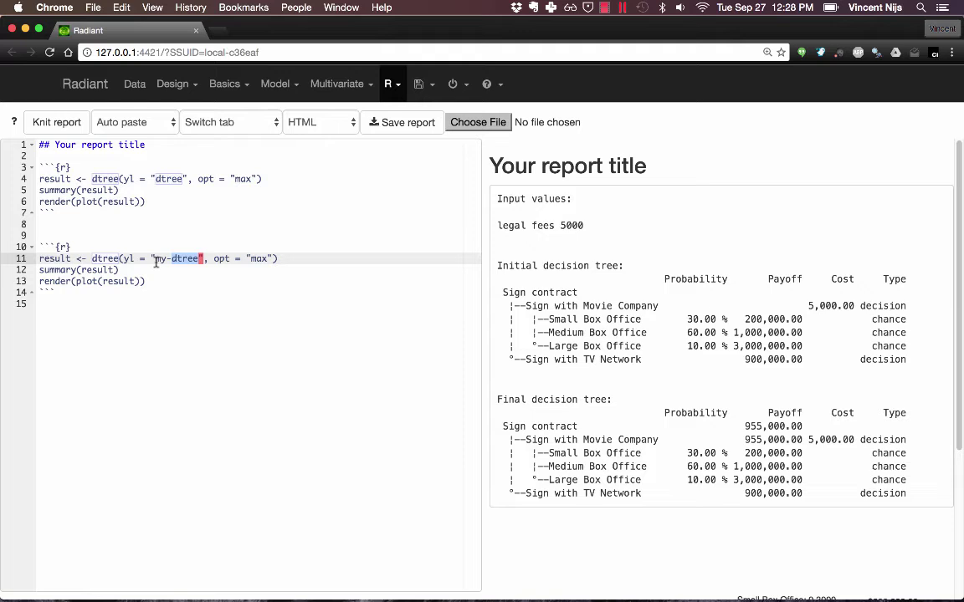
left_click_drag(154, 259, 194, 265)
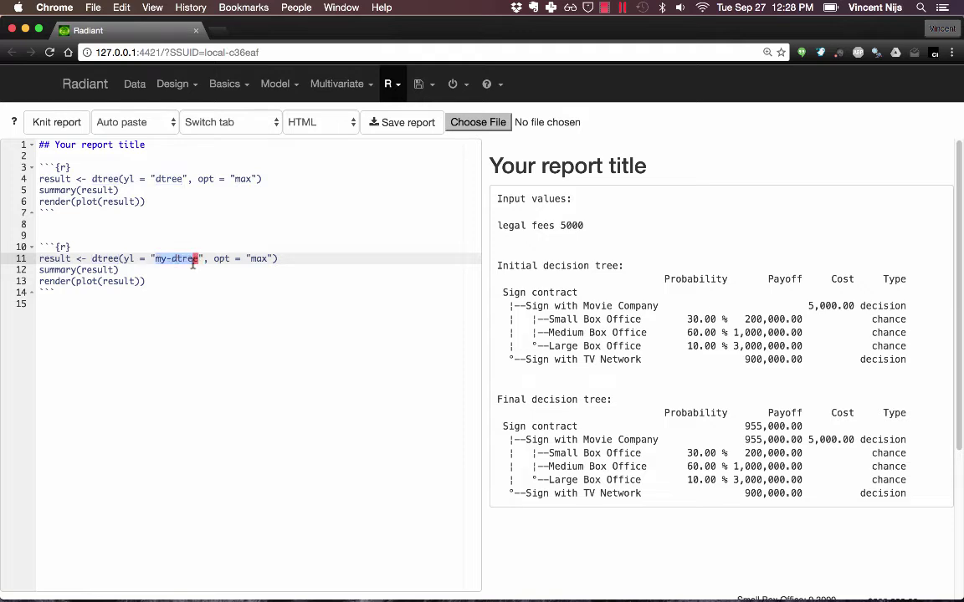
Knit the report and check the my-dtree output showing legal fees 200 and 959,800 payoff
left_click(60, 127)
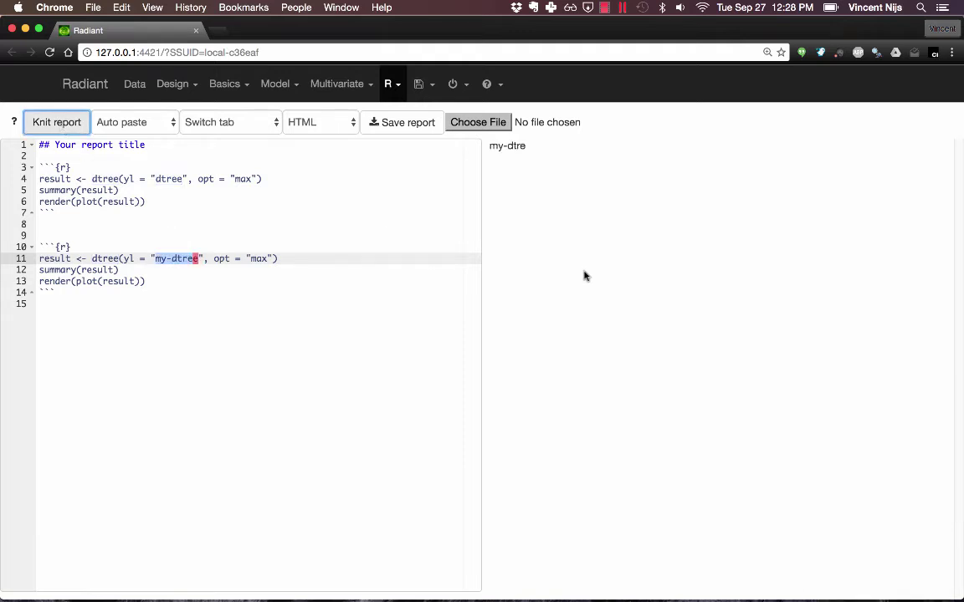
left_click(208, 215)
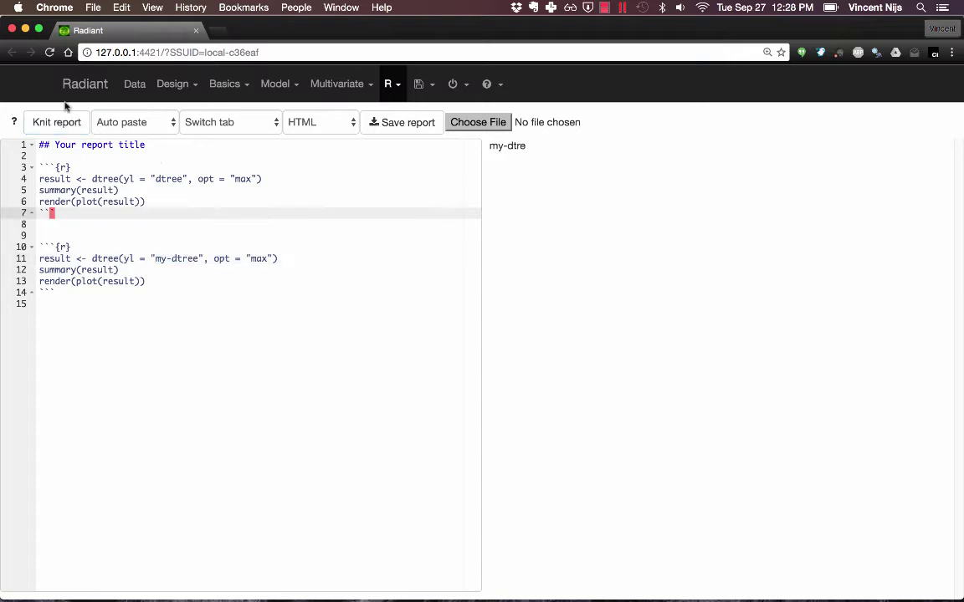
left_click(48, 119)
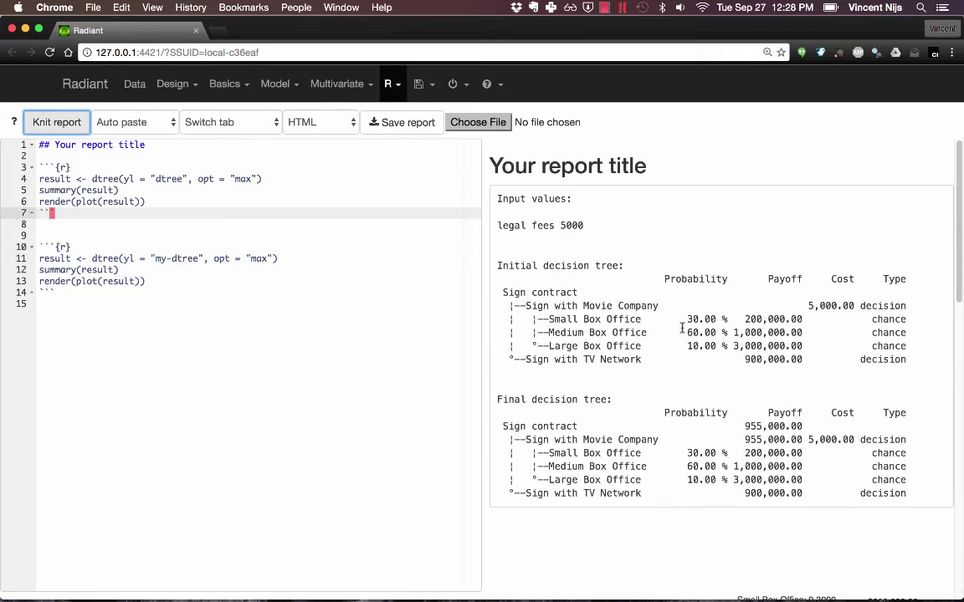
scroll(684, 330, "down", 10)
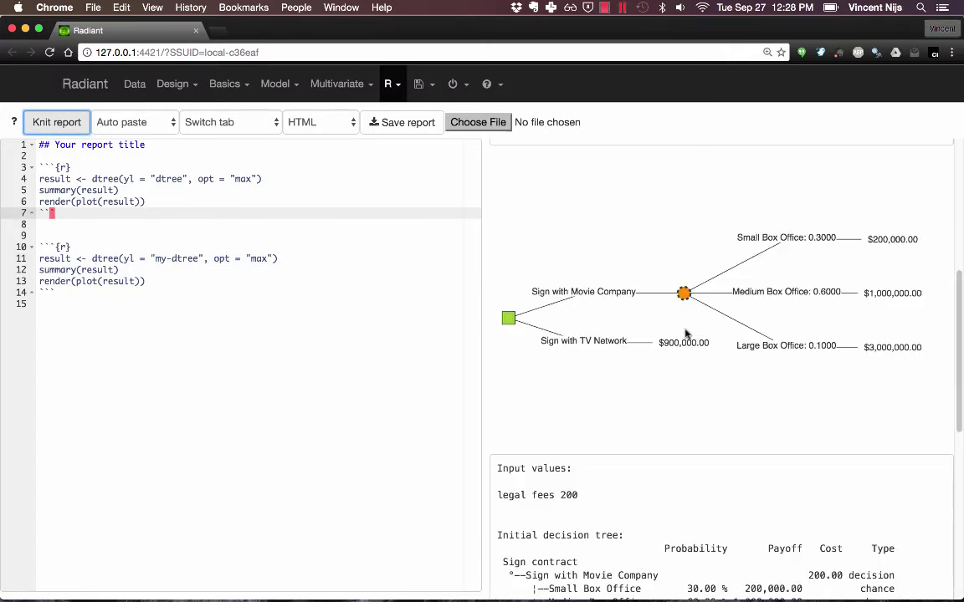
scroll(685, 334, "down", 3)
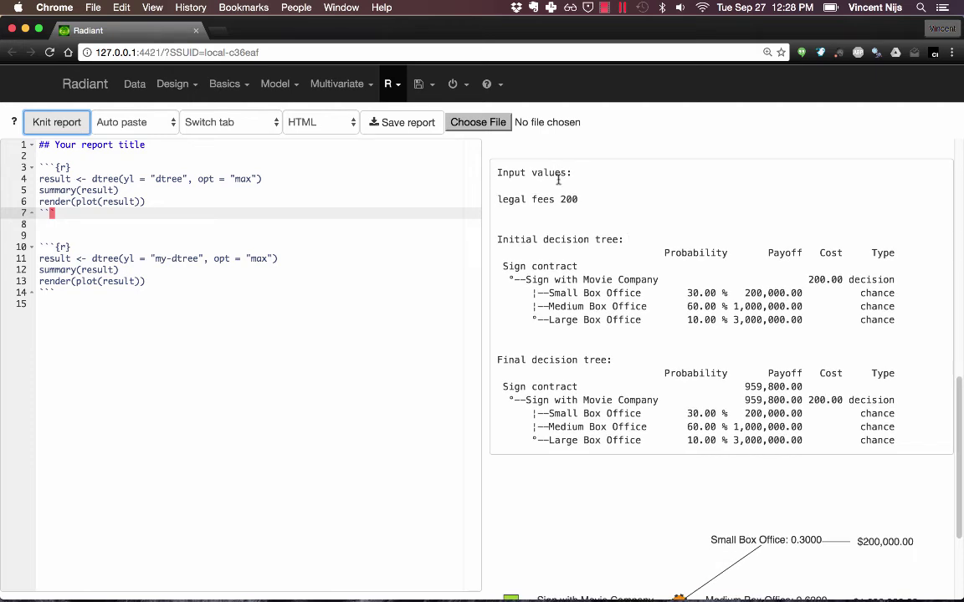
triple_click(573, 199)
left_click(341, 227)
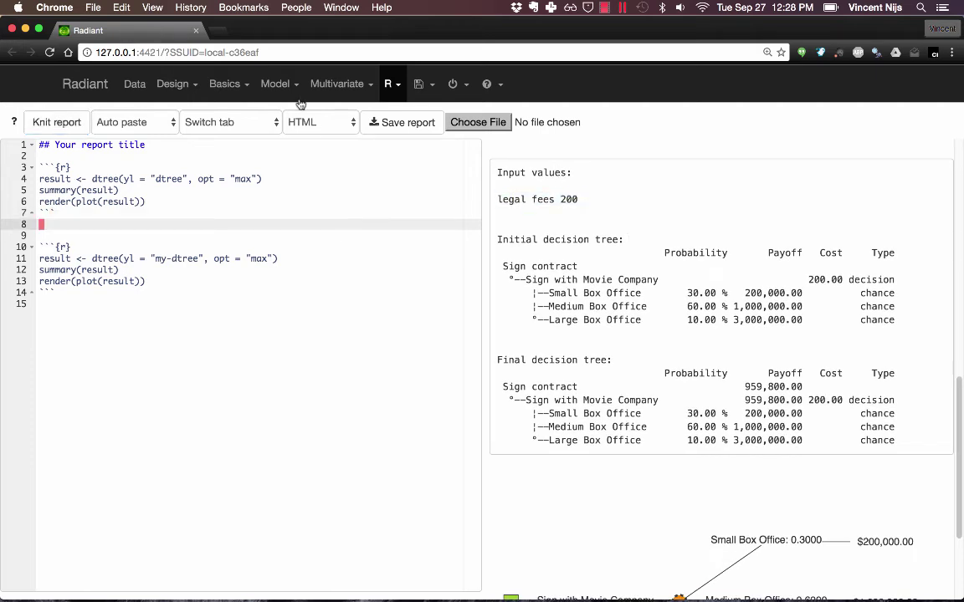
In the decision analysis tree definition, cut the Small Box Office payoff to 200
left_click(275, 84)
left_click(294, 287)
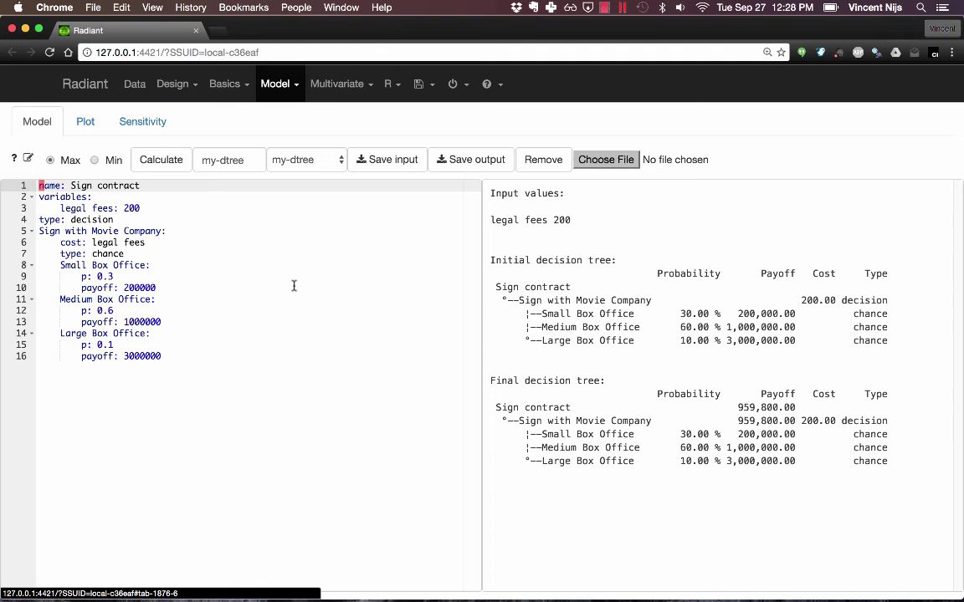
left_click(208, 265)
left_click(135, 221)
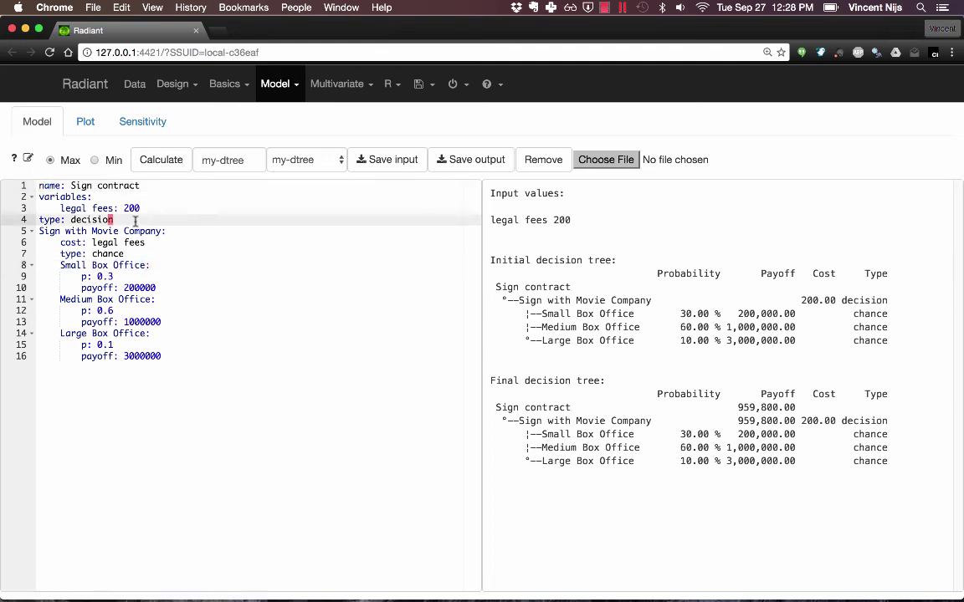
key("Down")
key("Down")
key("Down")
key("Down")
key("Down")
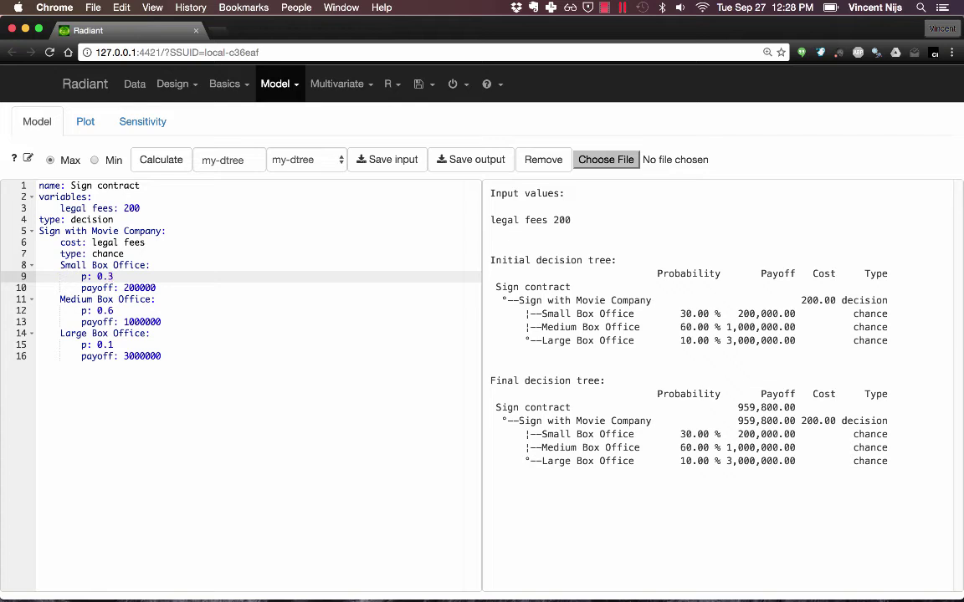
key("Down")
key("Right")
key("Right")
key("Right")
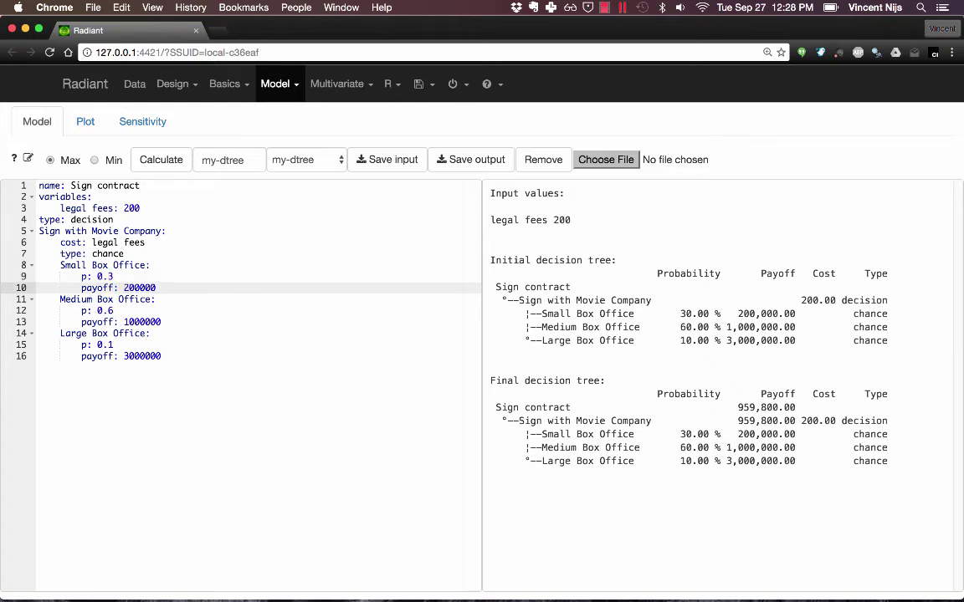
key("Right")
key("Right")
key("Delete")
key("Delete")
Cut the Medium and Large Box Office payoffs to 100 and 300
key("Down")
key("Down")
key("Down")
key("Right")
key("Right")
key("Right")
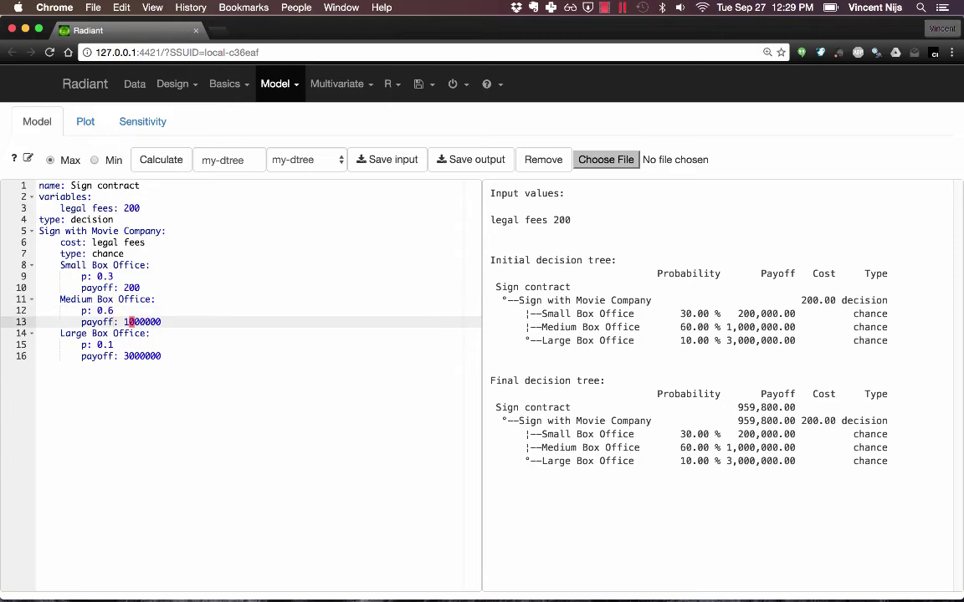
key("Delete")
key("Delete")
key("Delete")
key("Delete")
key("Down")
key("Down")
key("Down")
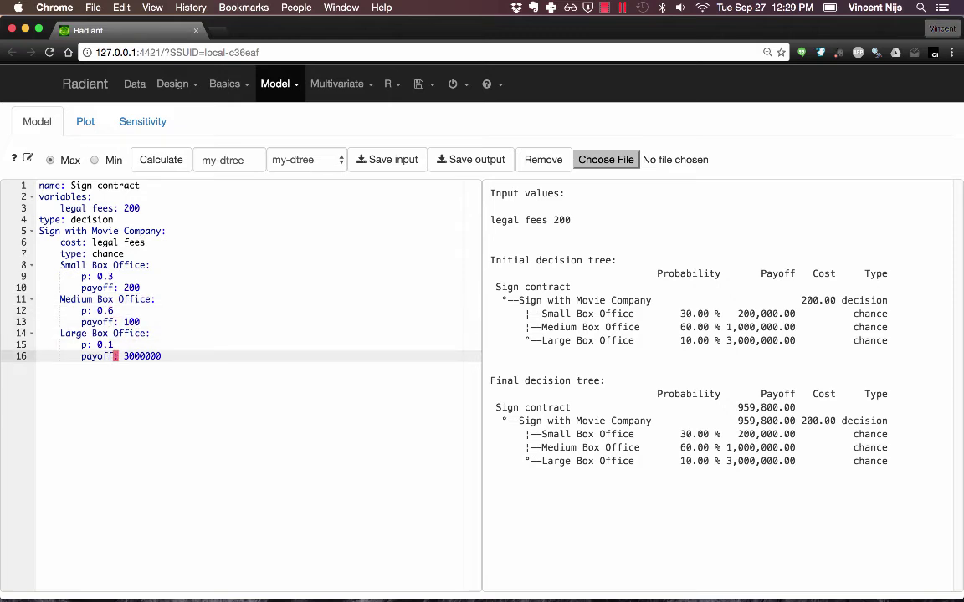
key("Right")
key("Right")
key("Right")
key("Delete")
key("Delete")
Rename the tree to my-other-tree and calculate it, giving a -50 payoff
triple_click(230, 161)
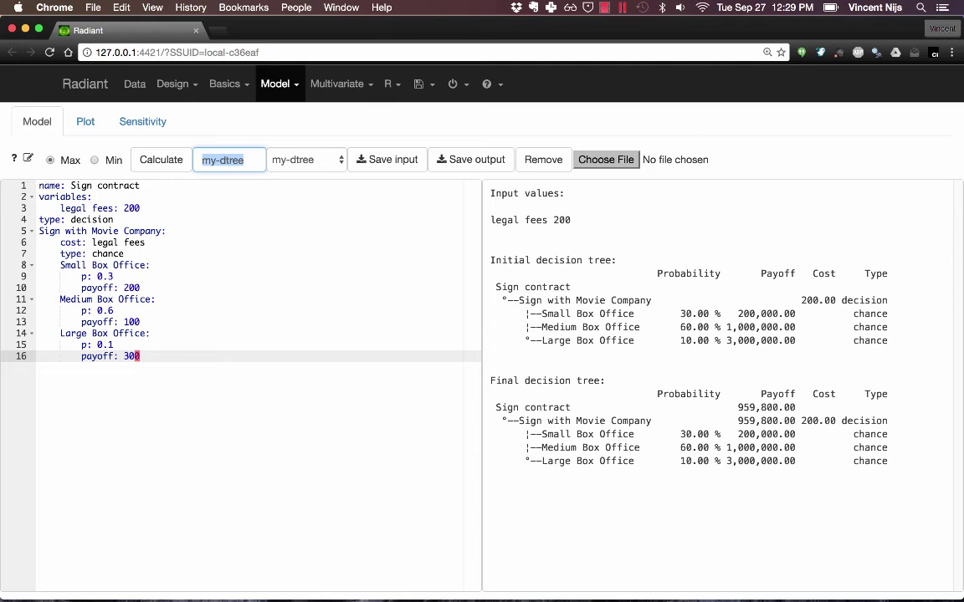
key("BackSpace")
type("my-other-tree")
left_click(164, 168)
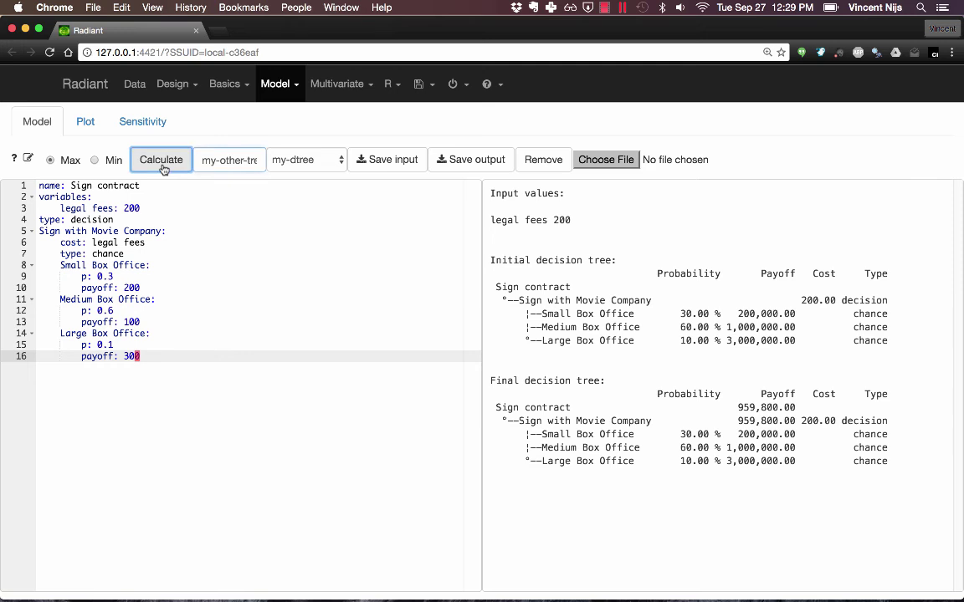
Send the my-other-tree analysis code to the report
left_click(295, 160)
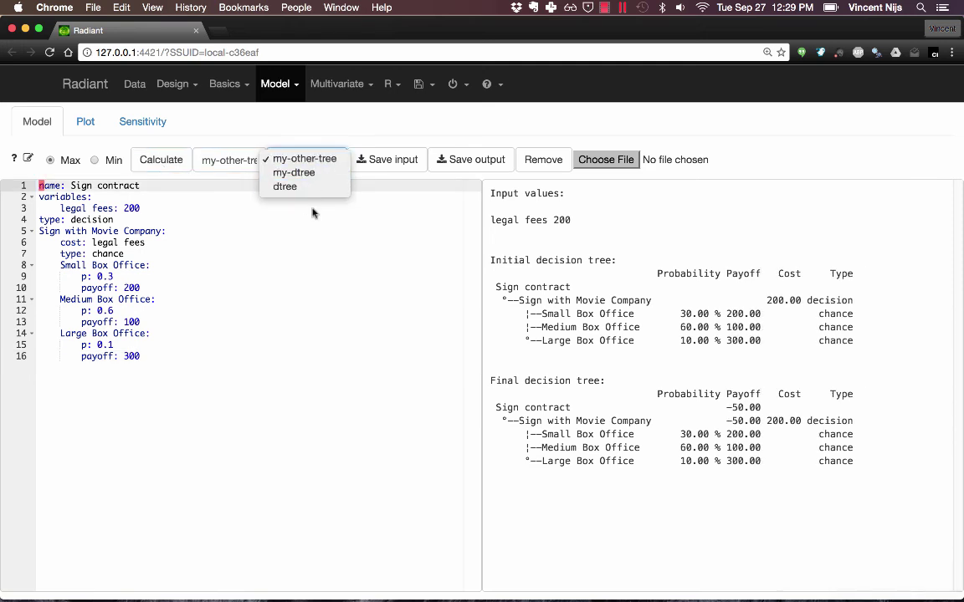
left_click(70, 152)
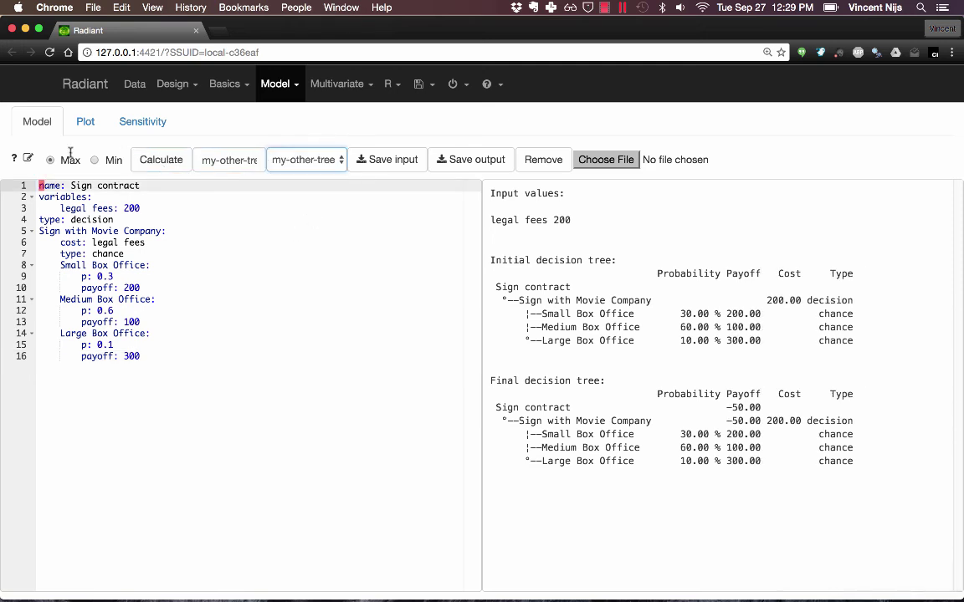
left_click(28, 156)
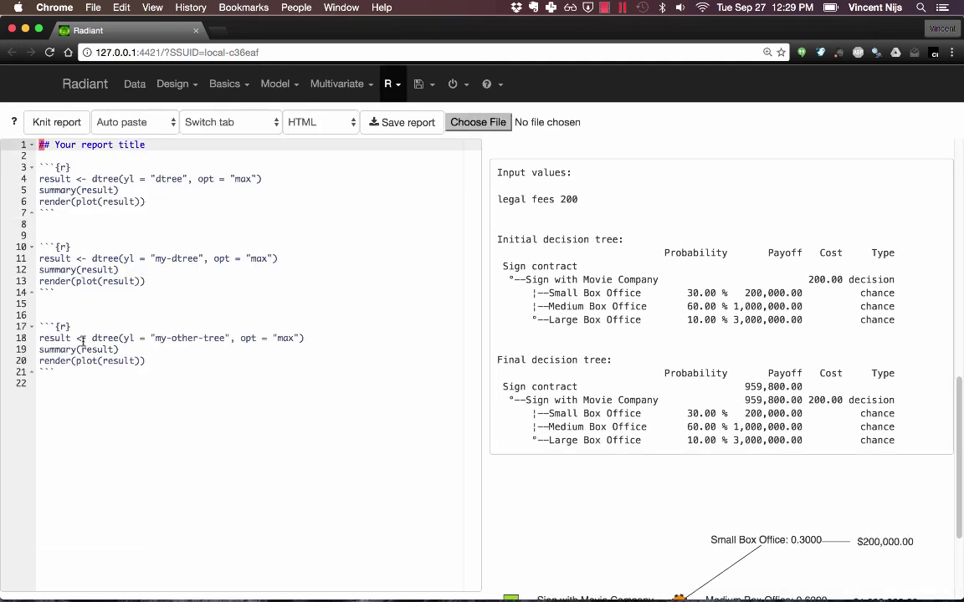
Knit the report and review the summaries and plots of all three trees
left_click(56, 122)
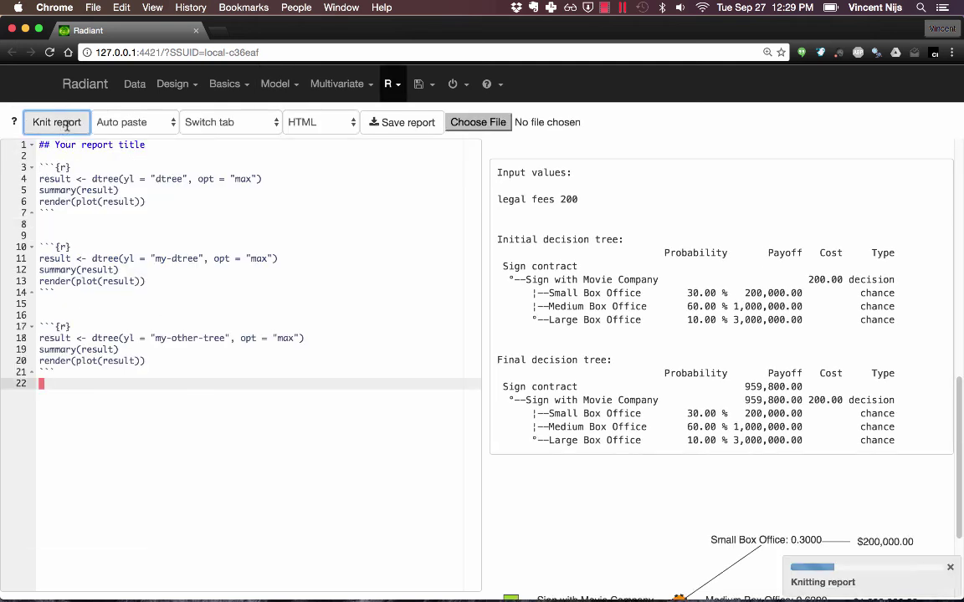
scroll(959, 314, "down", 5)
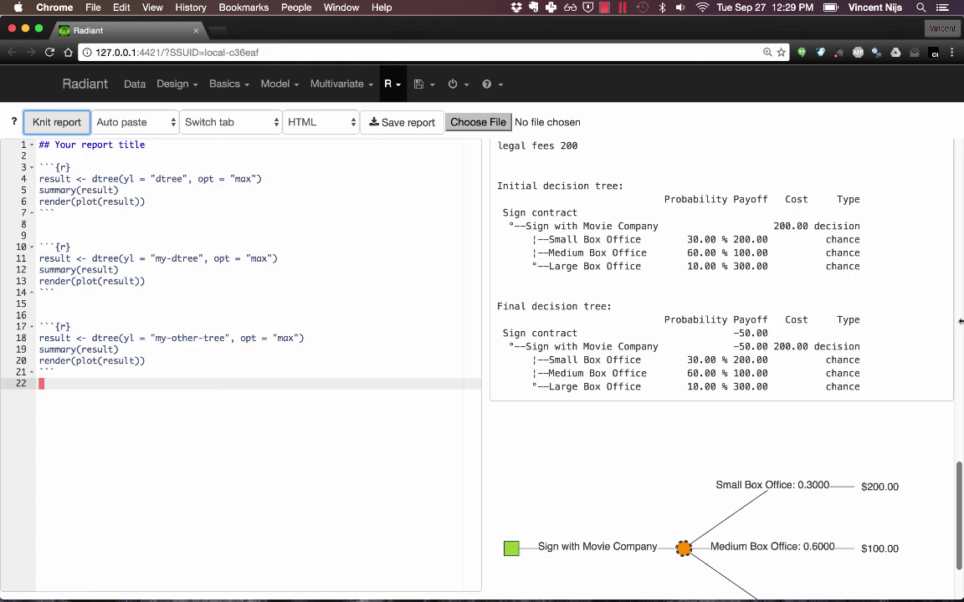
scroll(870, 274, "up", 10)
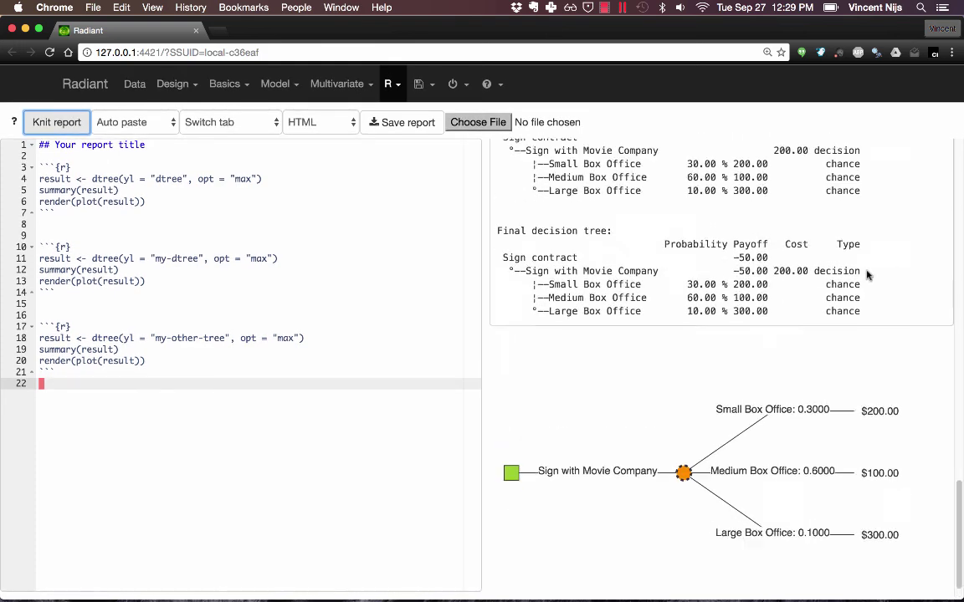
scroll(867, 275, "up", 10)
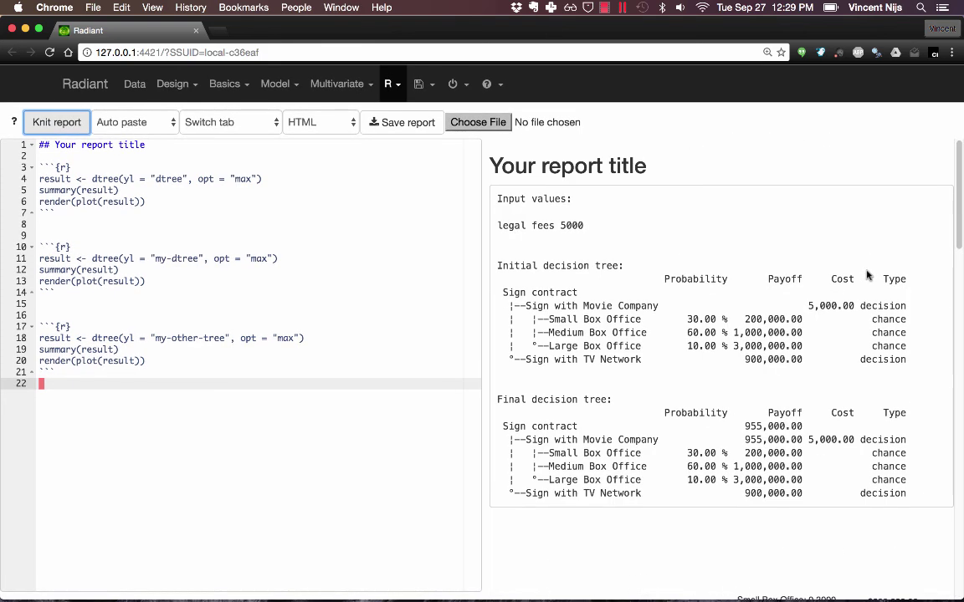